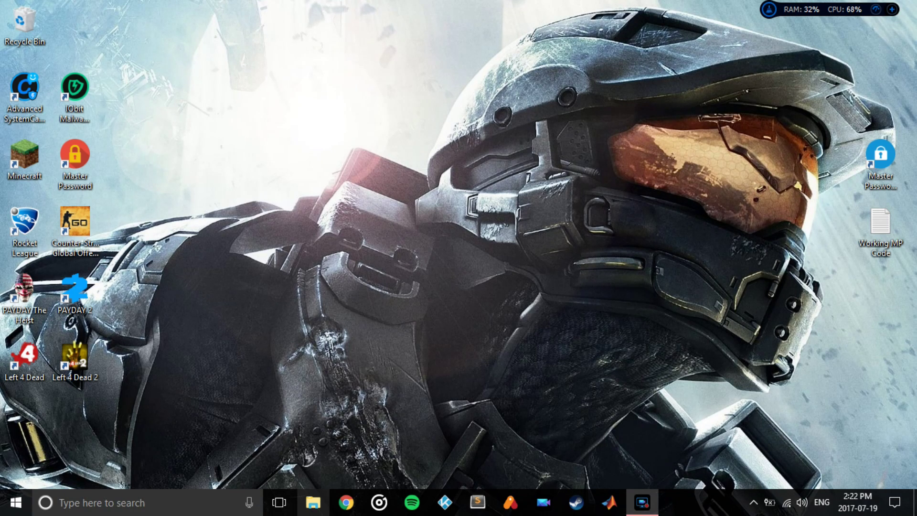
Step: Open File Explorer, check This PC and USB Drive (E:), then go to Downloads
click(313, 502)
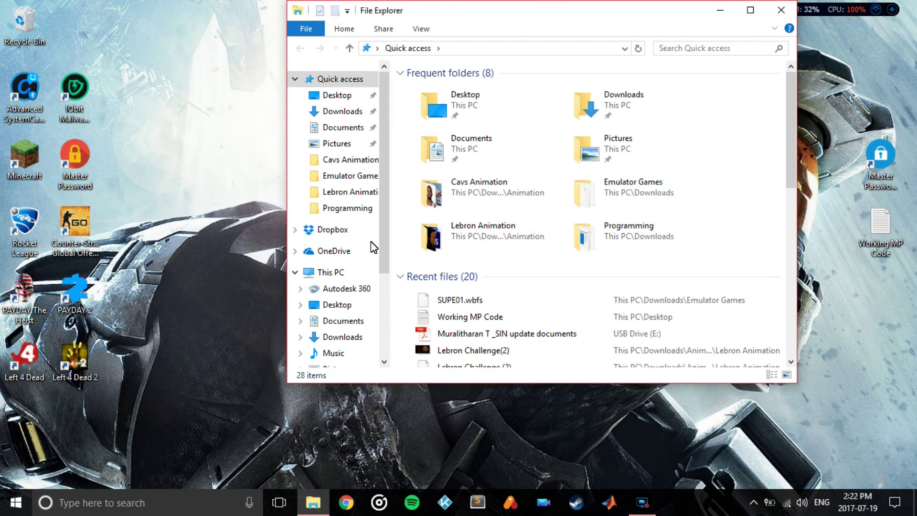
drag(380, 242, 380, 324)
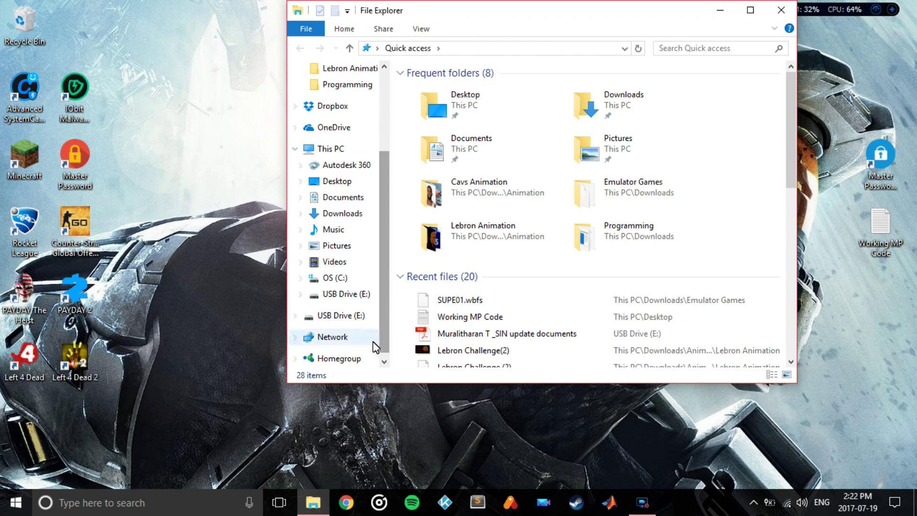
click(334, 144)
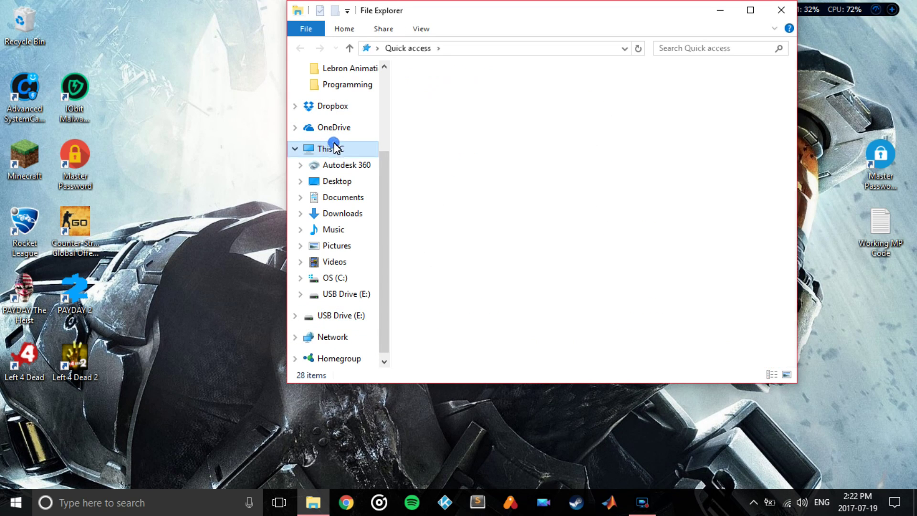
click(633, 274)
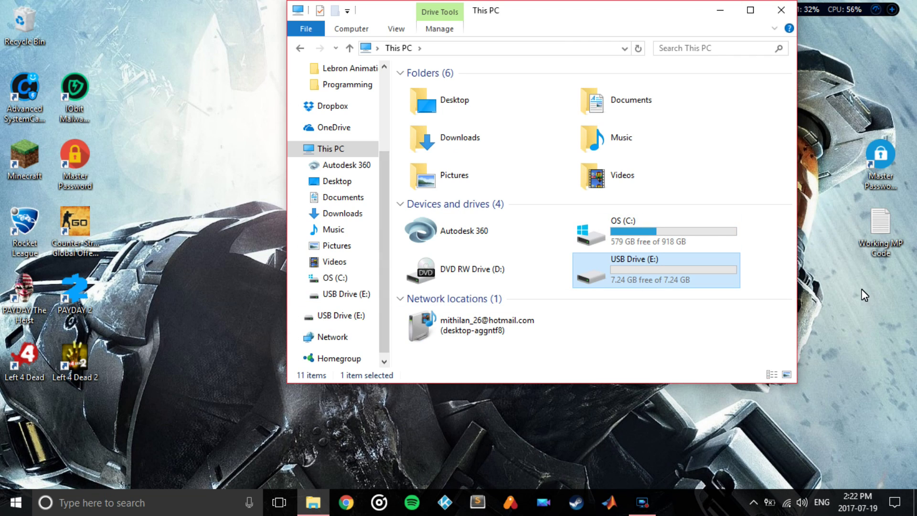
scroll(313, 179, up, 3)
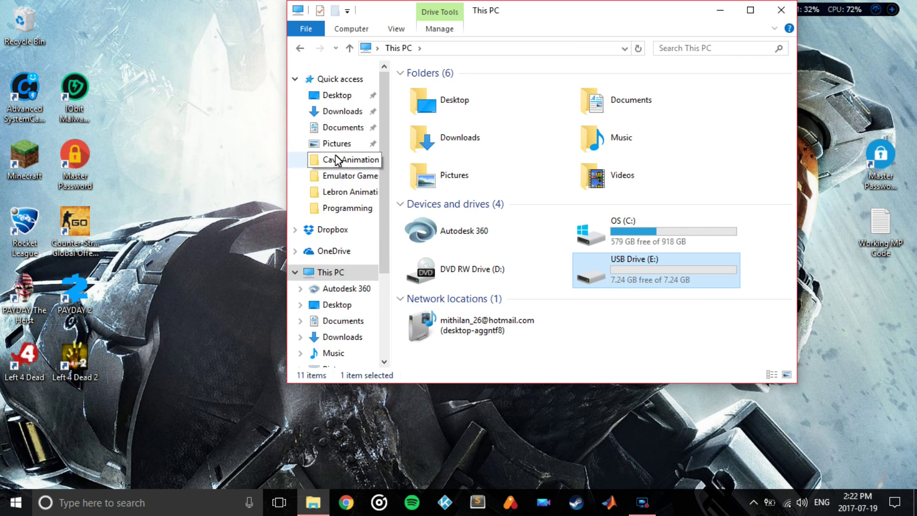
click(342, 112)
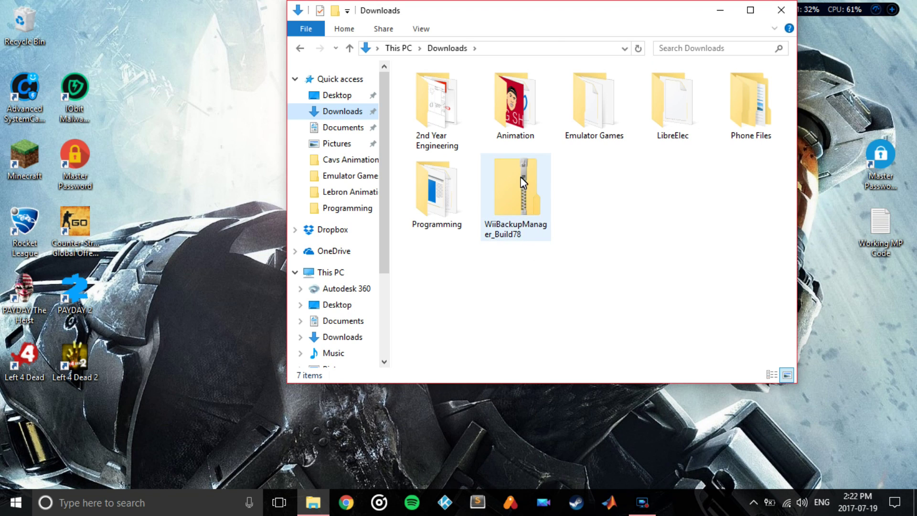
Step: Extract the WiiBackupManager_Build78 zip with 7-Zip into a WiiBackupManager_Build78 folder
click(525, 203)
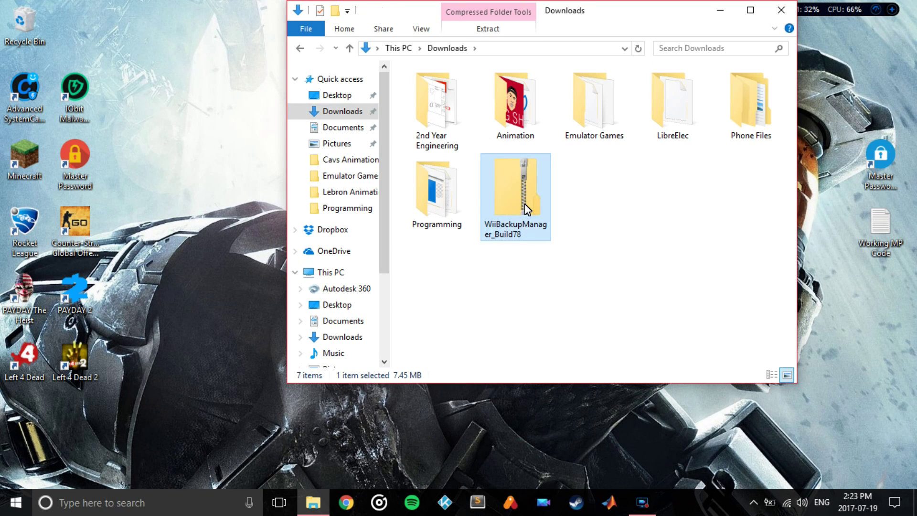
right_click(524, 203)
mouse_move(556, 256)
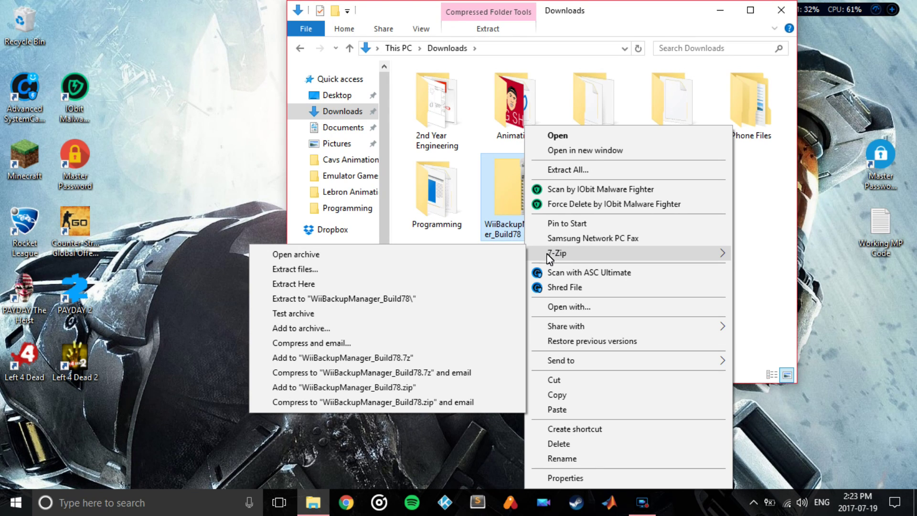
click(439, 299)
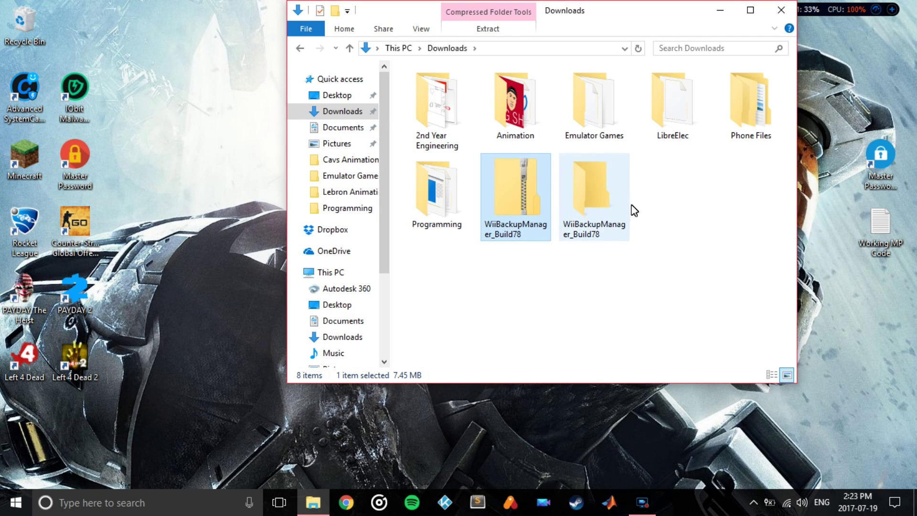
Step: Open the extracted WiiBackupManager_Build78 folder and run WiiBackupManager_Win64
double_click(573, 225)
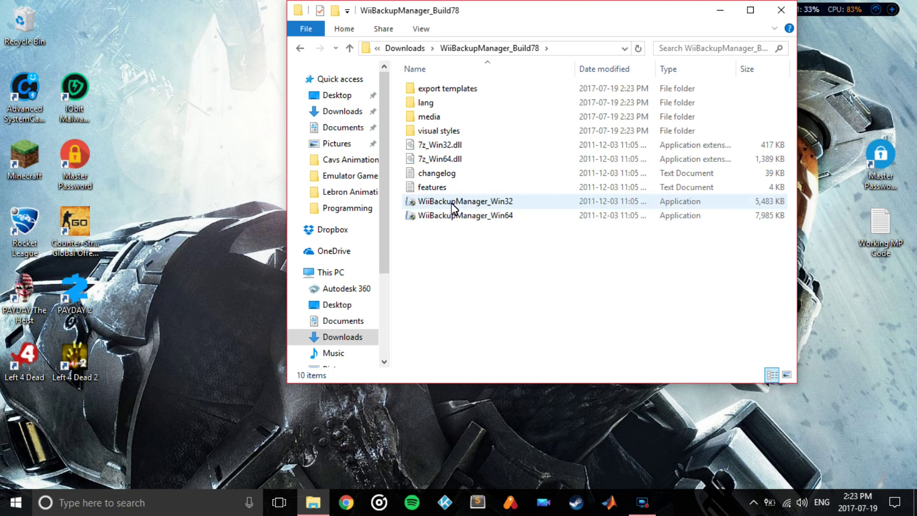
drag(455, 246, 507, 206)
click(526, 248)
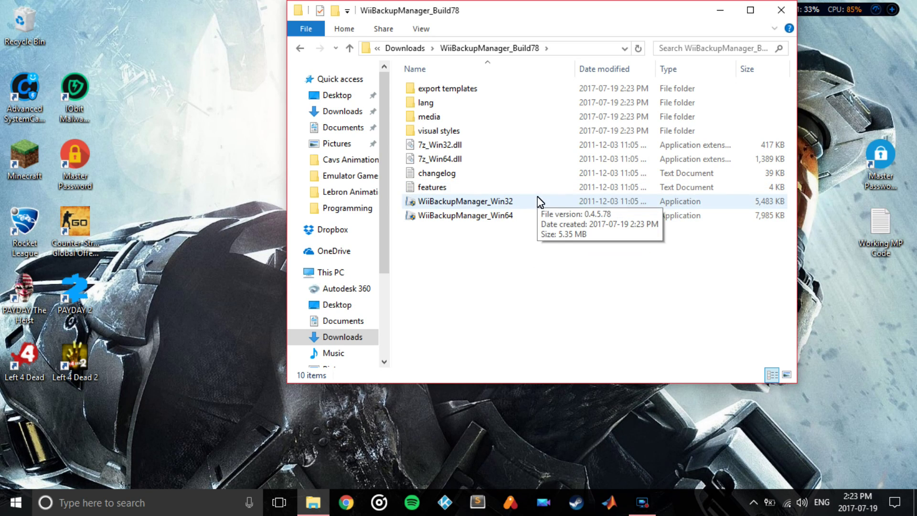
double_click(540, 220)
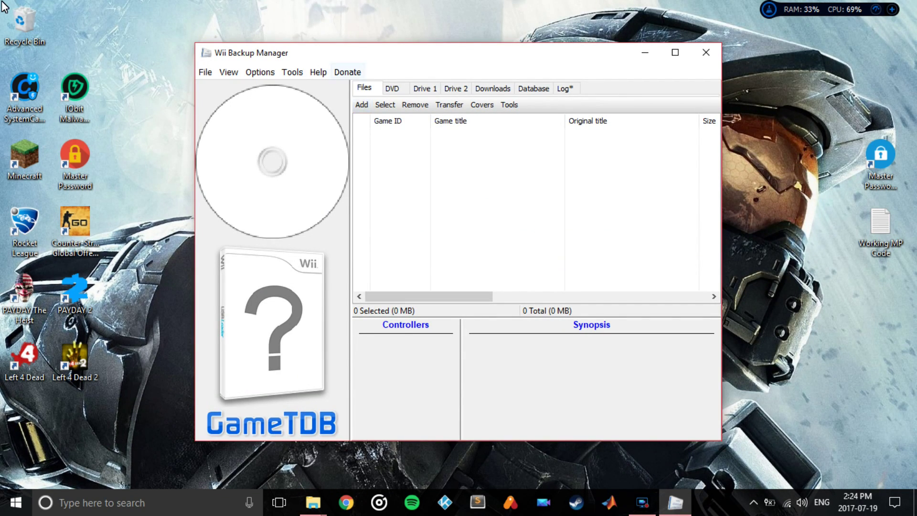
Step: Use Add > Files... to browse the Downloads > Emulator Games folder of ISO and WBFS files
click(362, 105)
click(389, 120)
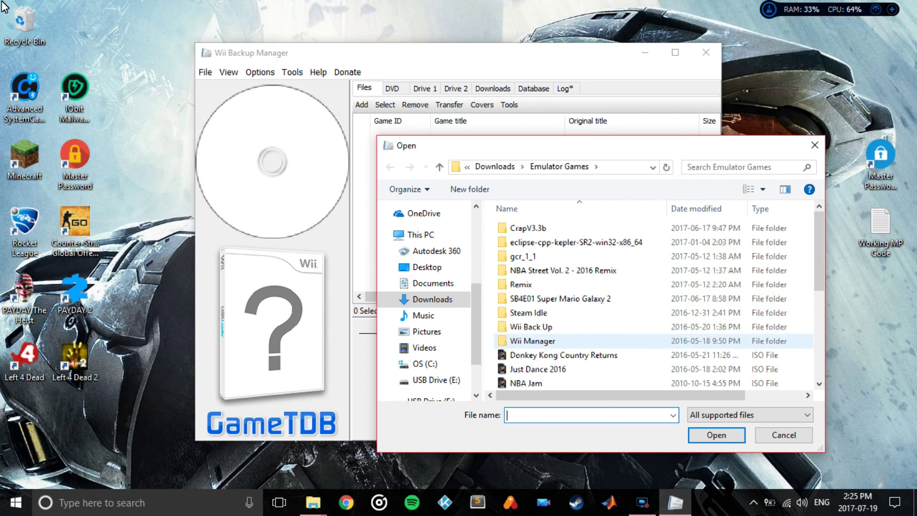
scroll(573, 335, down, 4)
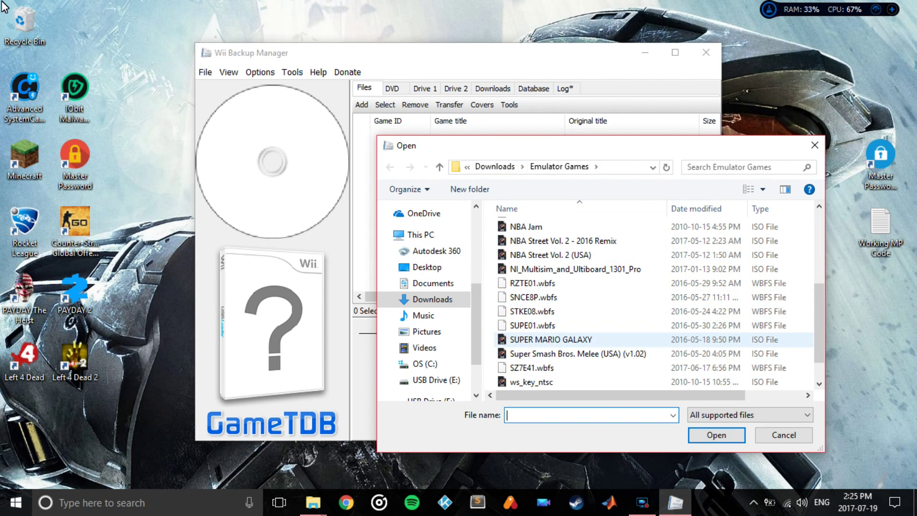
Step: Add SUPE01.wbfs so Wii Party (854 MB) is listed in the Files tab
click(532, 325)
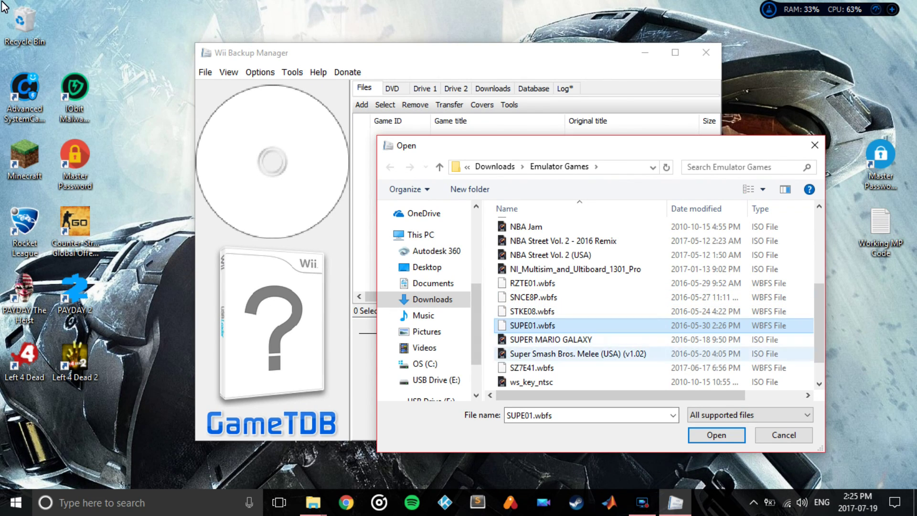
click(716, 434)
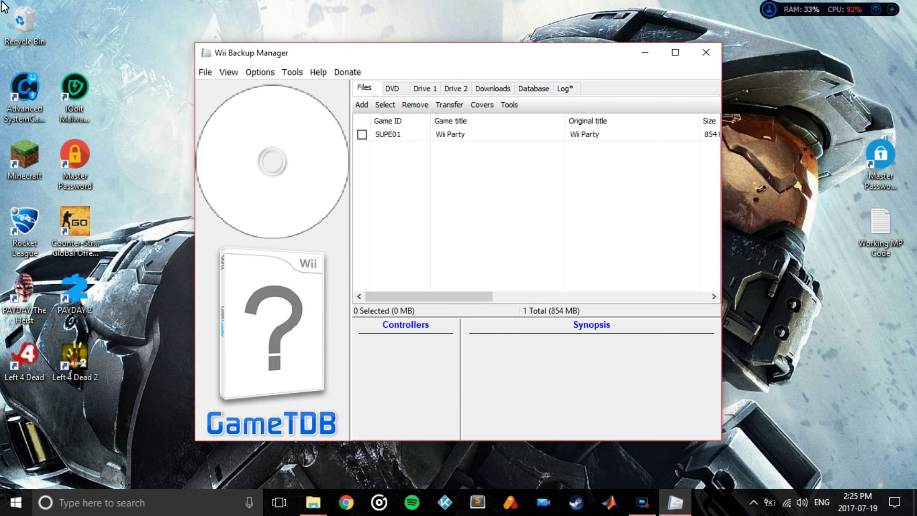
Step: Point Drive 1 at Drive (E:) and agree to create its WBFS folder
click(424, 87)
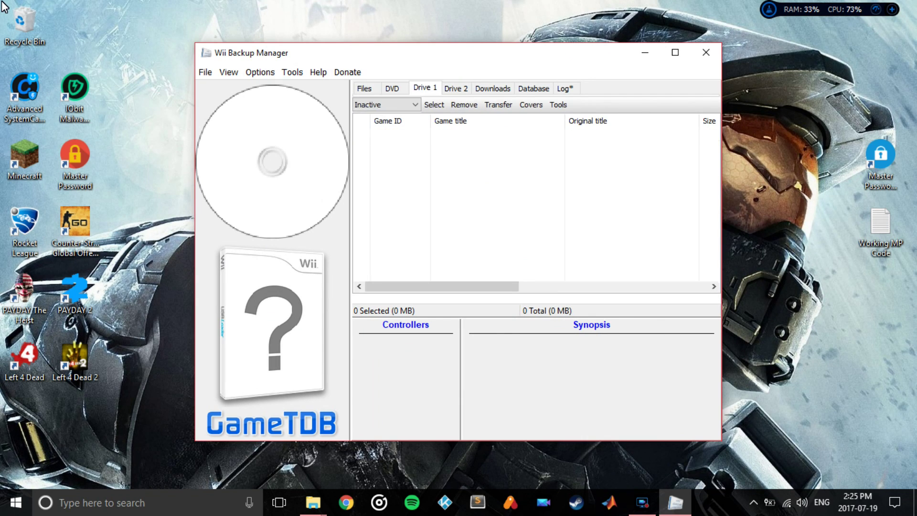
click(386, 104)
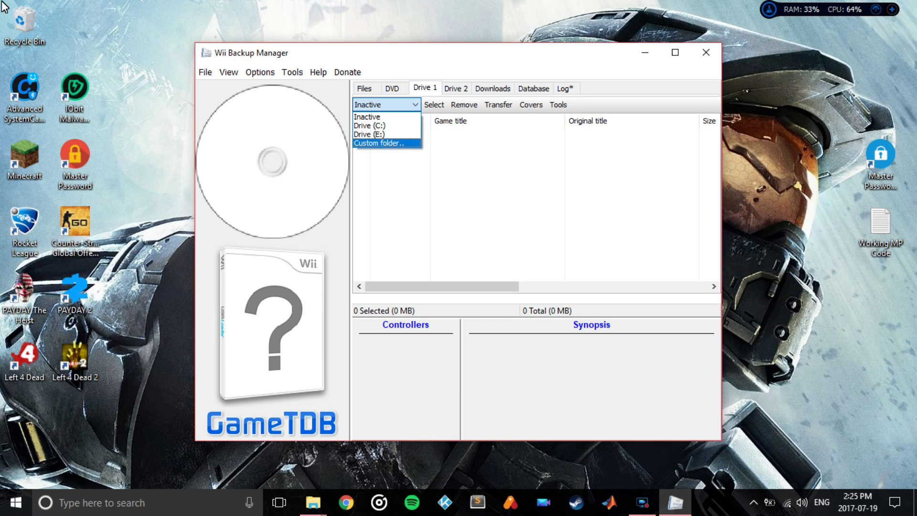
click(378, 143)
click(554, 144)
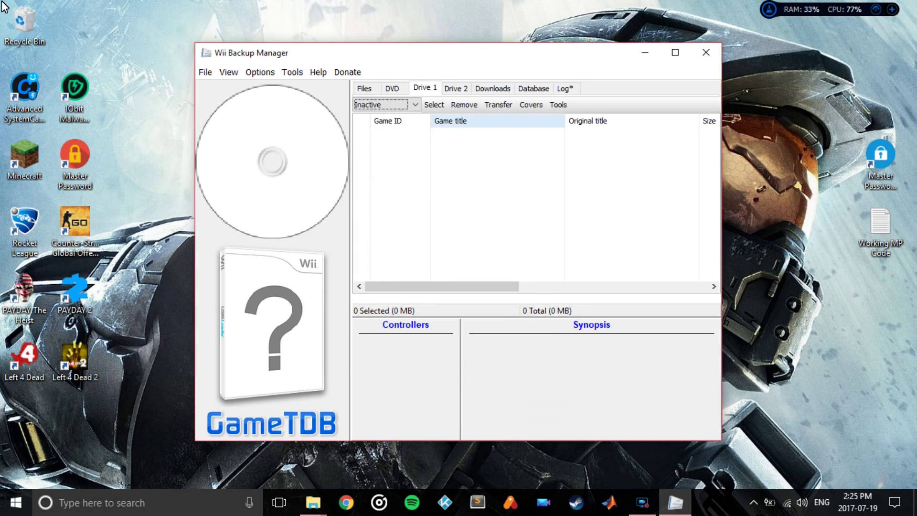
key(alt+Down)
key(Up)
key(Return)
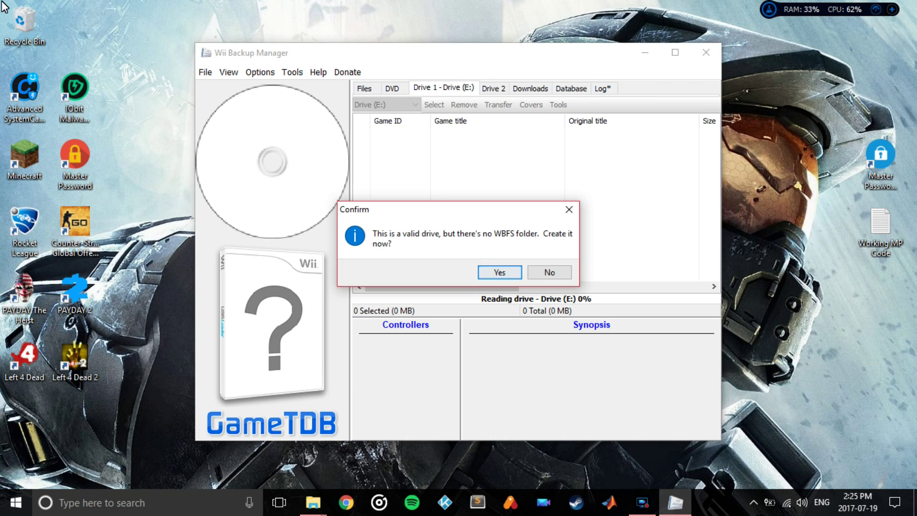
key(Return)
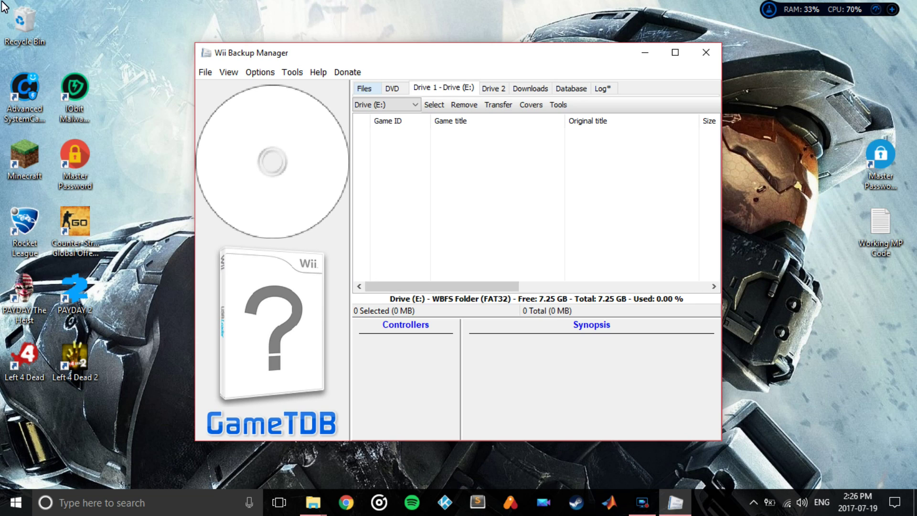
Step: Tick the SUPE01 Wii Party row and transfer it to Drive 1
key(space)
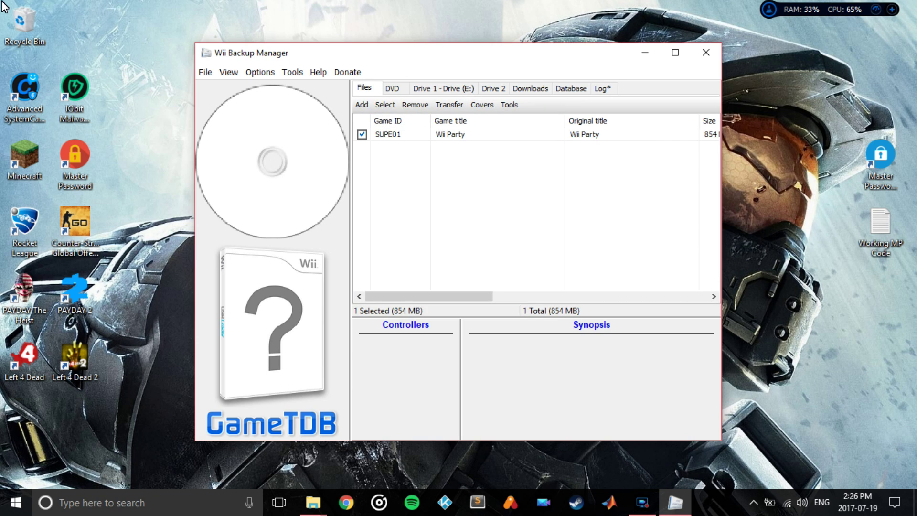
key(ctrl+a)
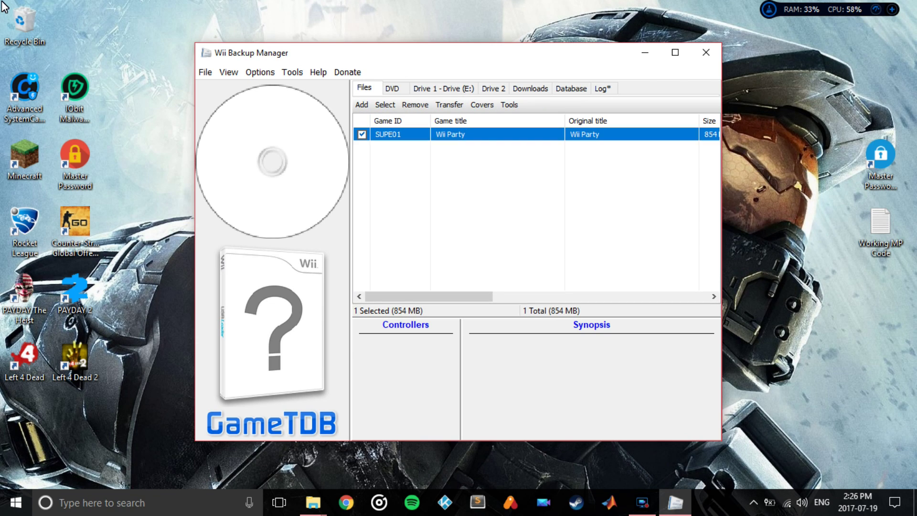
key(Return)
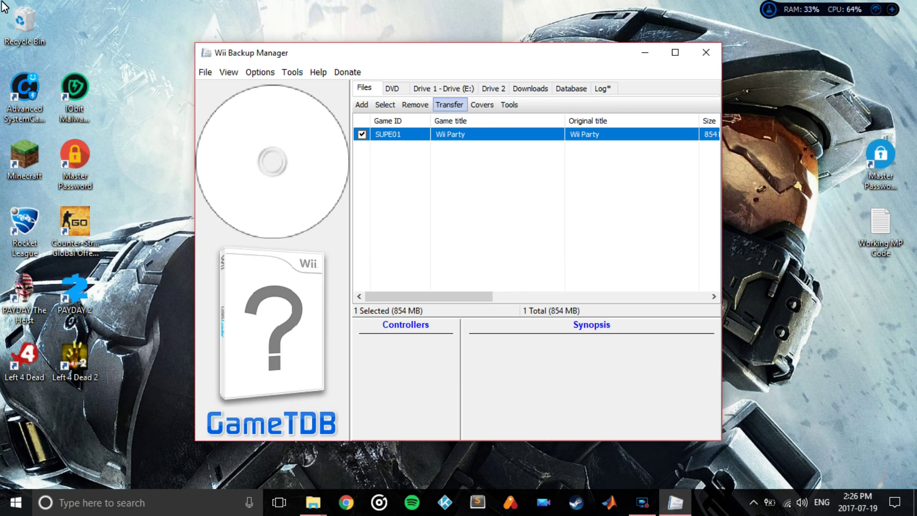
key(Return)
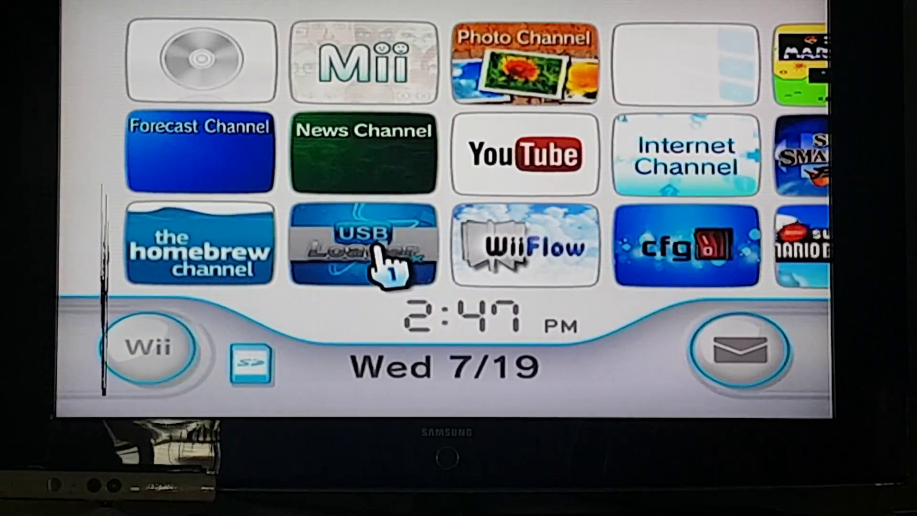
click(377, 262)
click(284, 352)
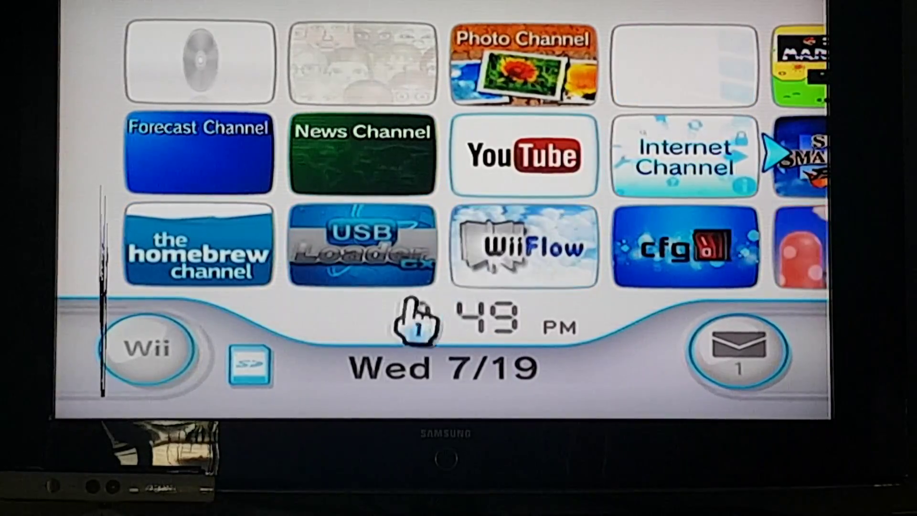
click(219, 262)
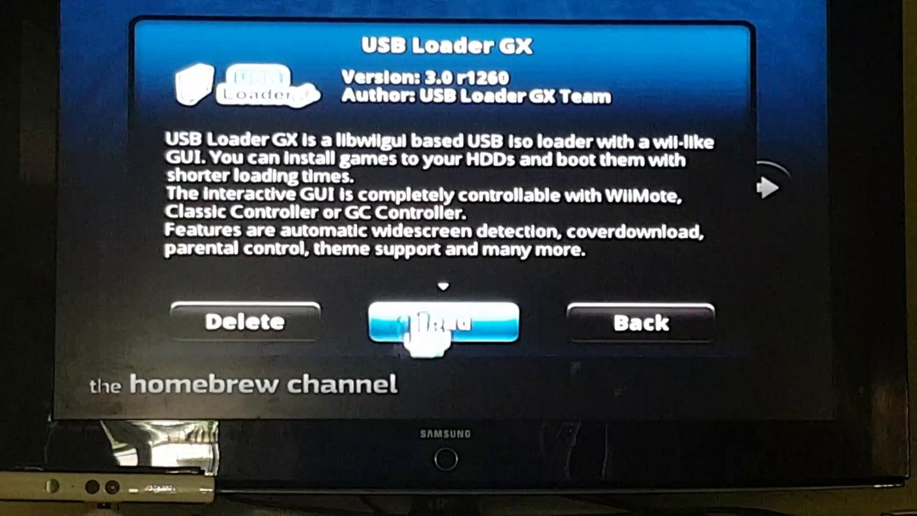
Step: Load USB Loader GX from the Homebrew Channel's app list
click(425, 330)
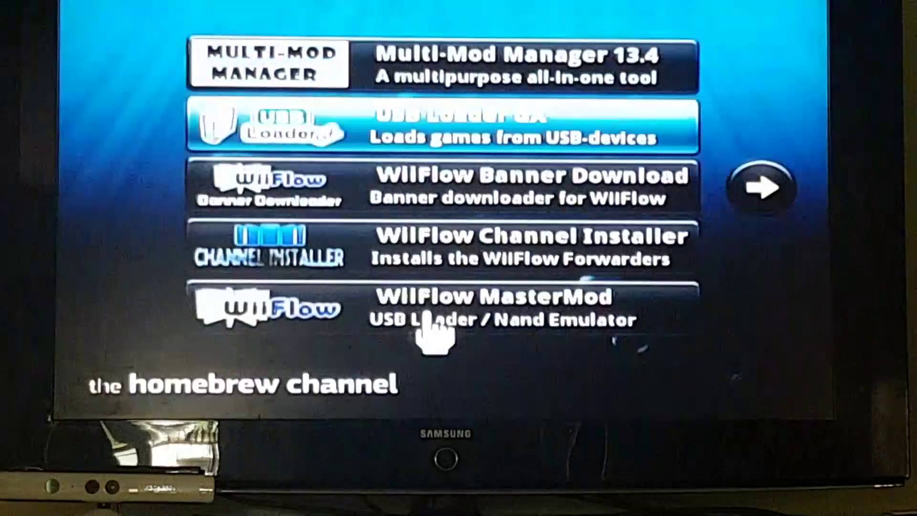